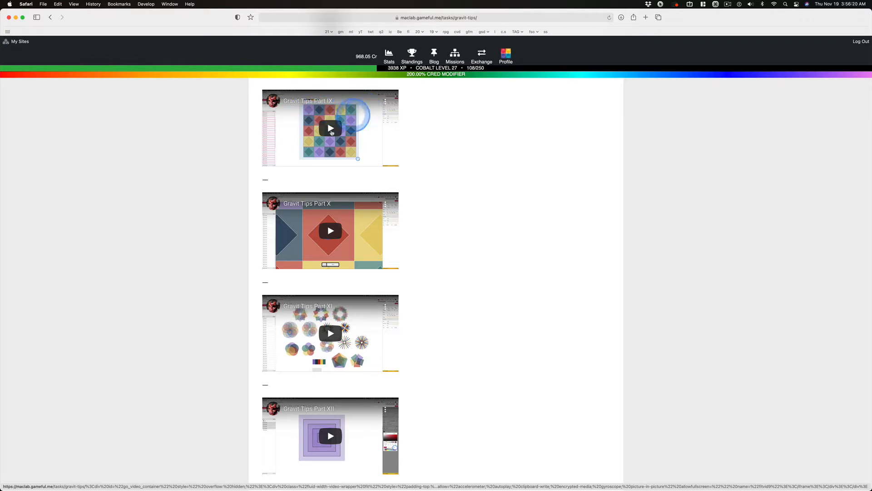
Step: Switch to Gravit Designer in Chrome and duplicate the nested purple squares flush beside the original, at X 300, Y 300
key("super+Tab")
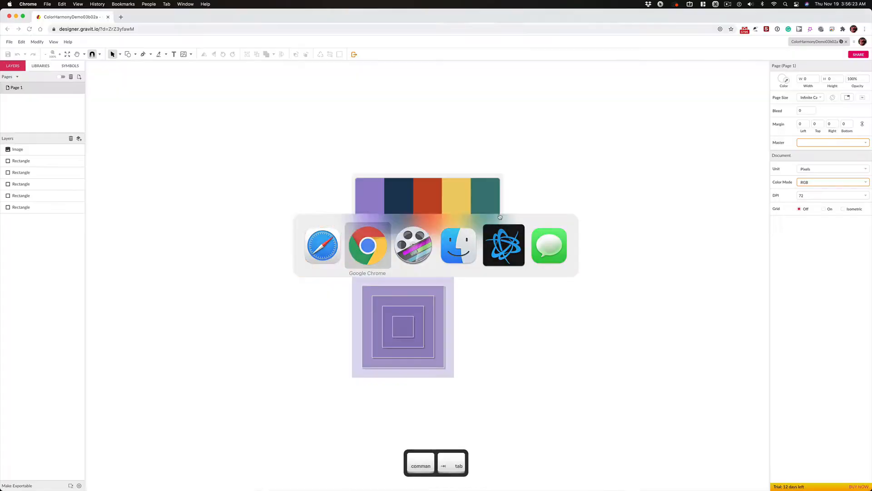
left_click(501, 216)
left_click(510, 245)
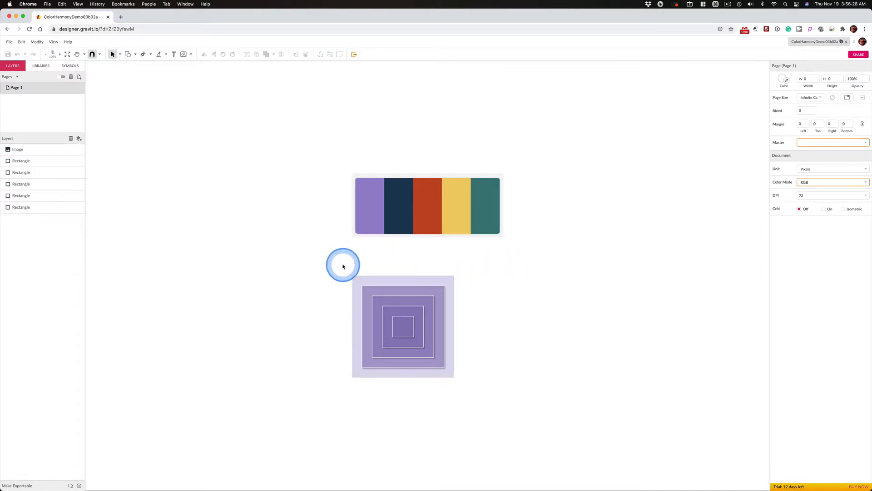
left_click_drag(338, 264, 485, 412)
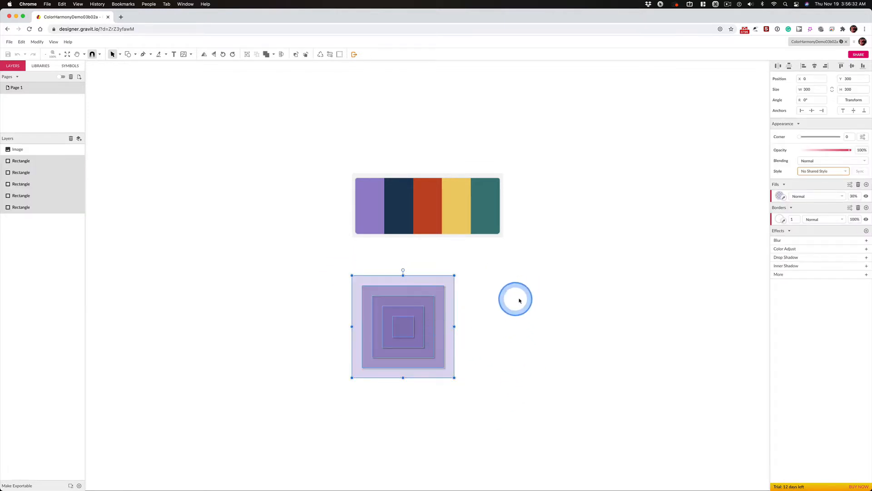
key("h")
left_click_drag(542, 297, 330, 221)
key("v")
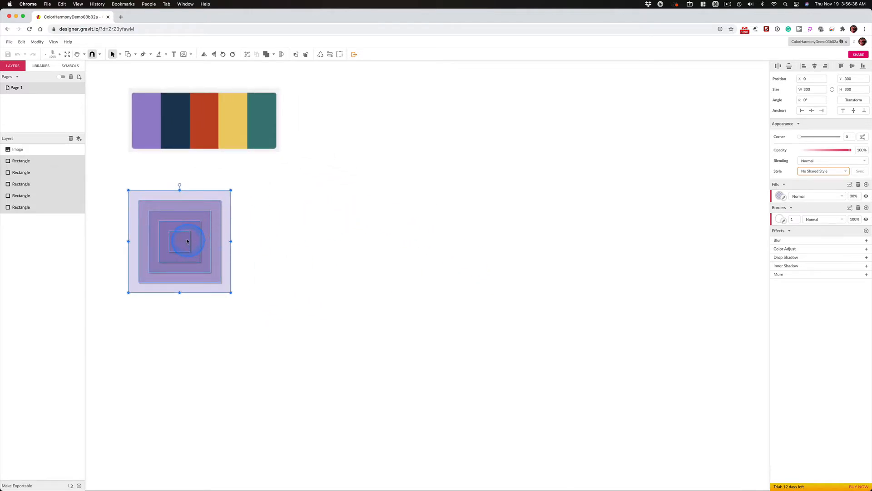
left_click_drag(184, 241, 286, 242)
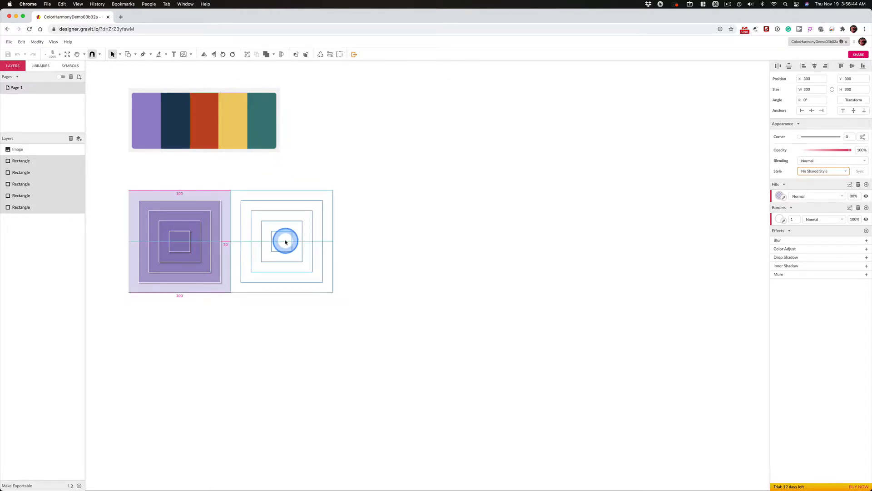
left_click_drag(286, 243, 286, 243)
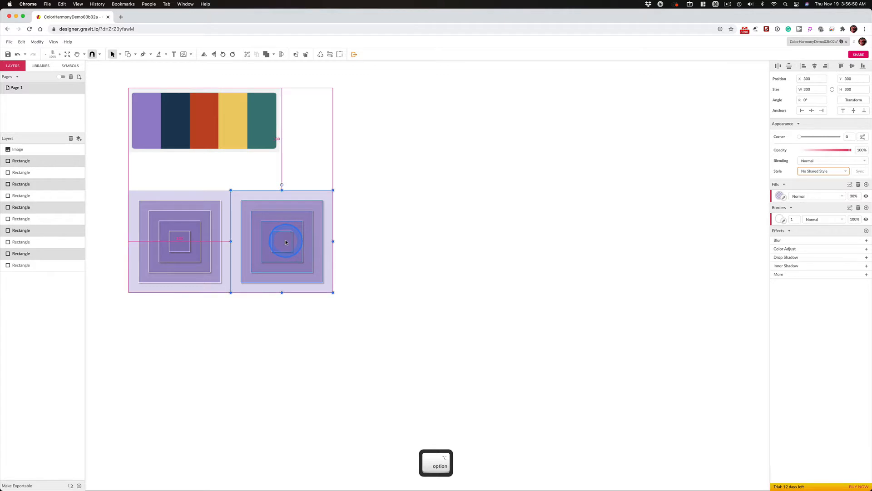
Step: Add three more copies of the purple tile in line with the first two, completing a flush row of five
left_click_drag(284, 241, 386, 245)
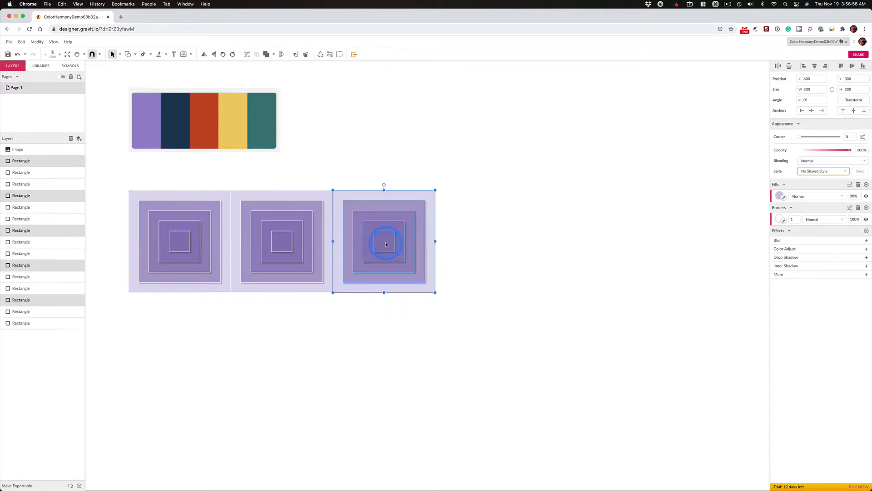
left_click_drag(275, 171, 390, 238)
left_click_drag(282, 244, 486, 242)
left_click_drag(120, 168, 625, 265)
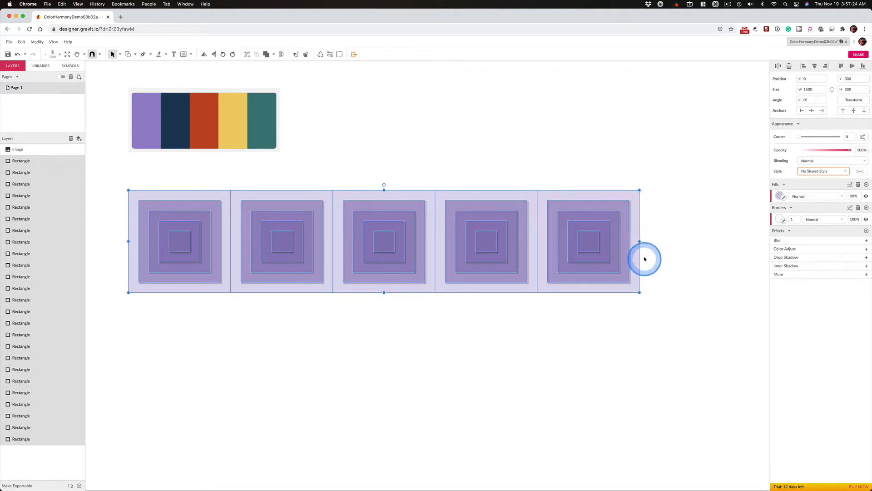
left_click(354, 349)
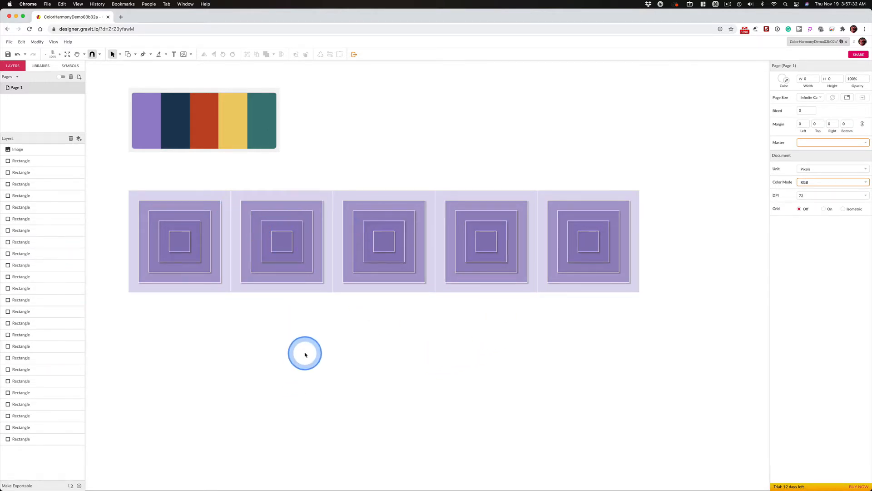
Step: Examine the borders and seams of the purple tiles up close, then view the whole row again
key("super+space")
left_click_drag(180, 226, 307, 271)
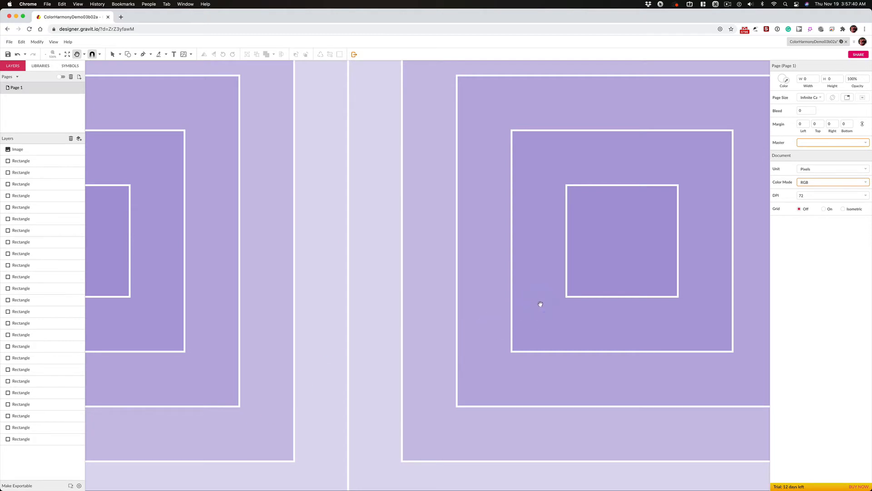
key("super+minus")
key("super+minus")
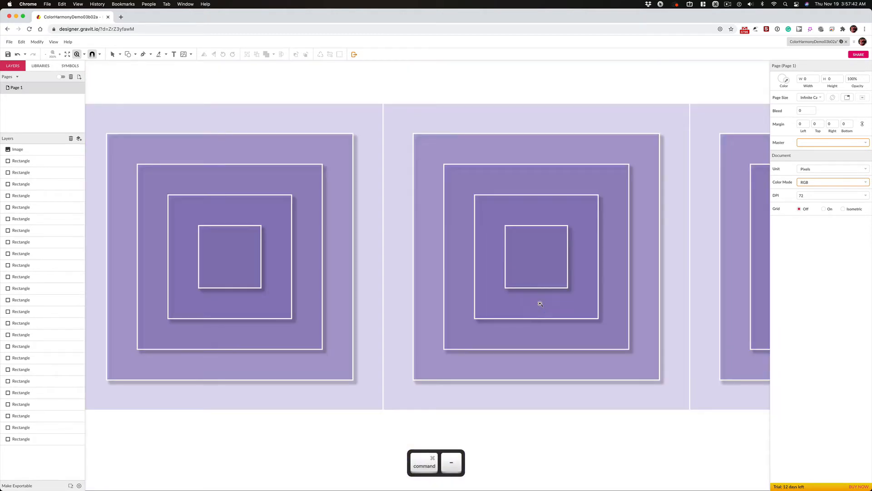
key("super+minus")
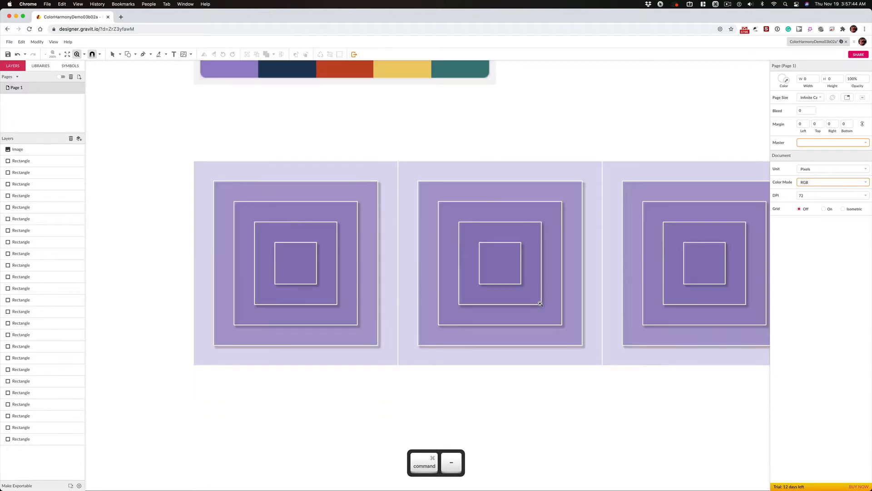
key("super+minus")
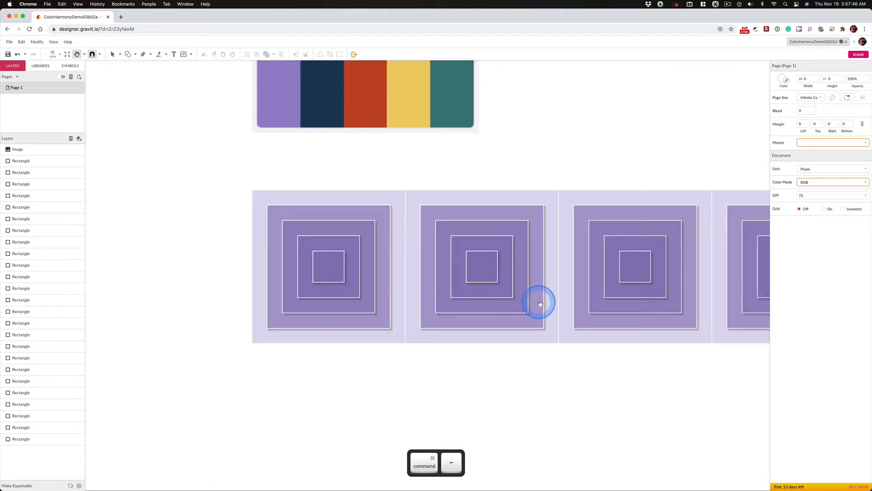
left_click_drag(598, 359, 458, 340)
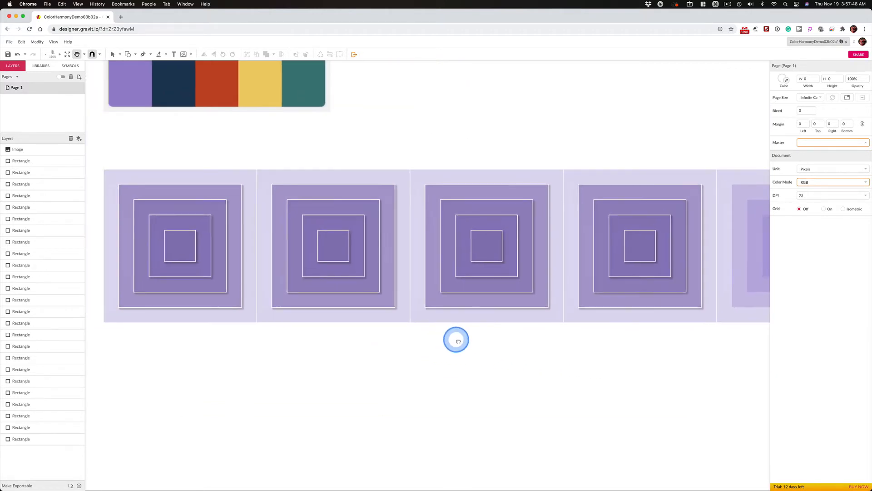
key("super+minus")
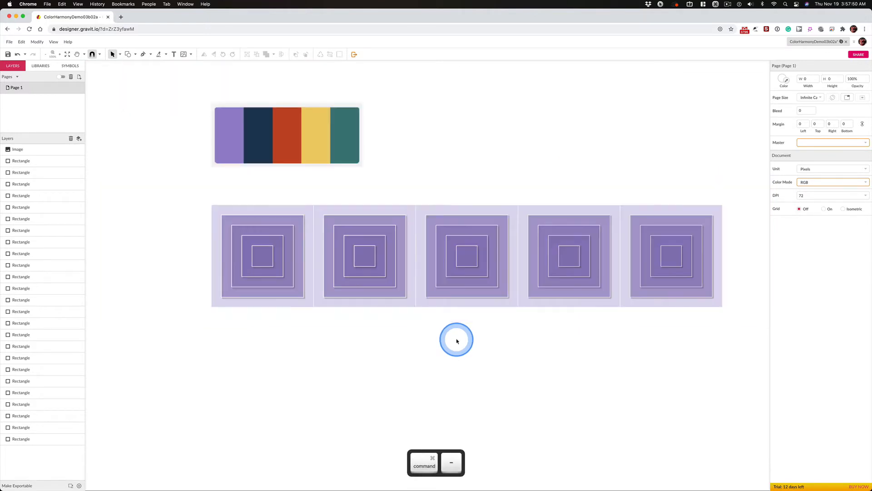
left_click_drag(541, 331, 445, 325)
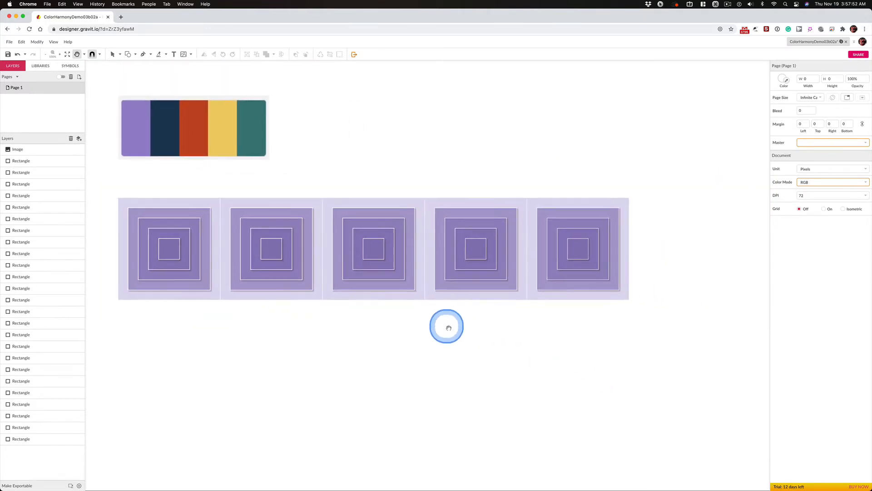
Step: Fill all squares of the second tile with the palette's navy and those of the third tile with its red
left_click_drag(266, 190, 277, 259)
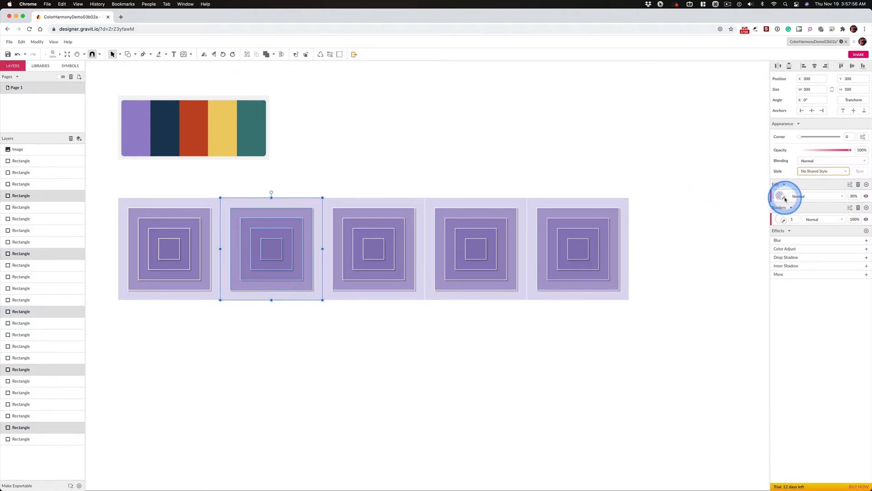
left_click_drag(785, 198, 165, 121)
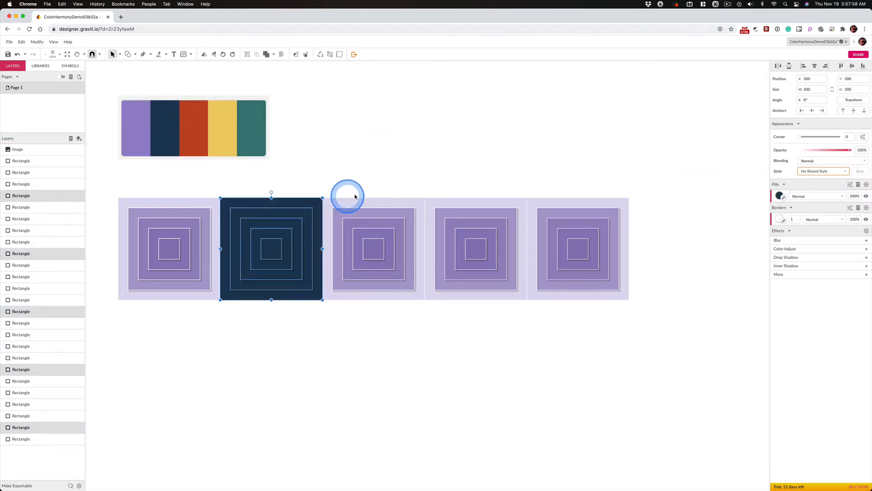
left_click_drag(357, 178, 377, 252)
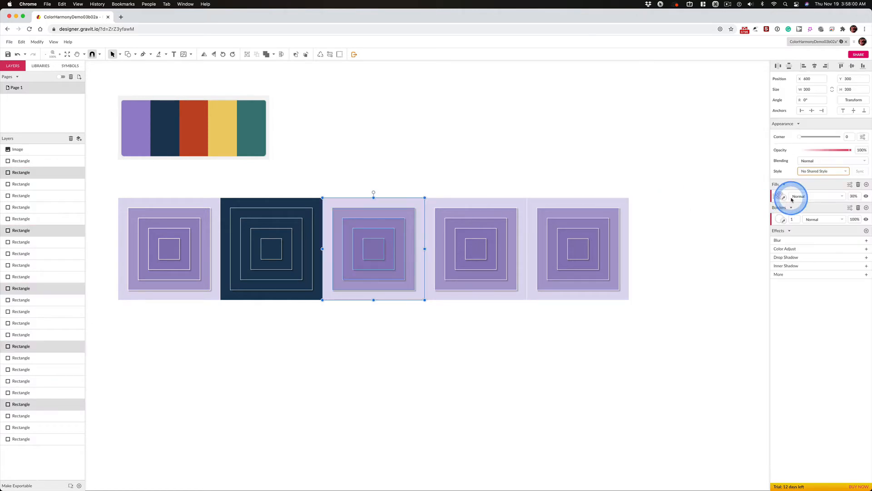
left_click_drag(791, 199, 193, 120)
Step: Fill all squares of the fourth tile with the palette's yellow and those of the fifth tile with its teal
left_click_drag(480, 178, 480, 249)
left_click_drag(784, 199, 222, 123)
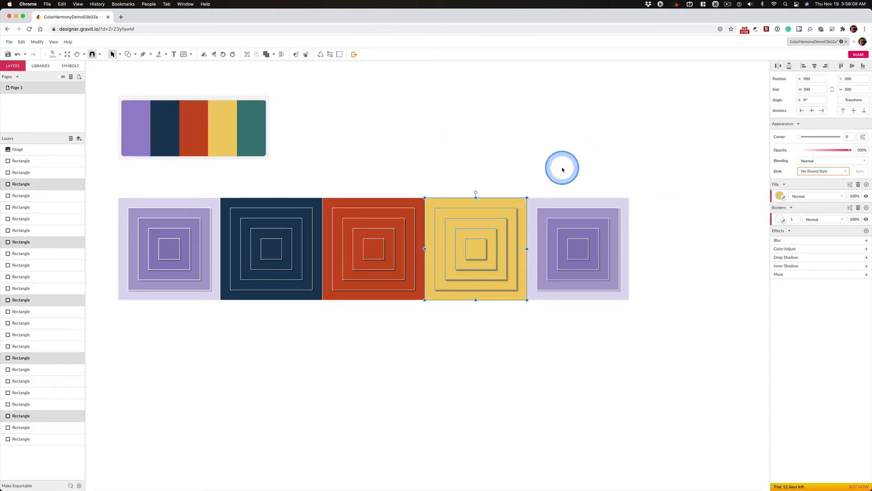
left_click_drag(562, 167, 585, 235)
left_click_drag(775, 200, 255, 127)
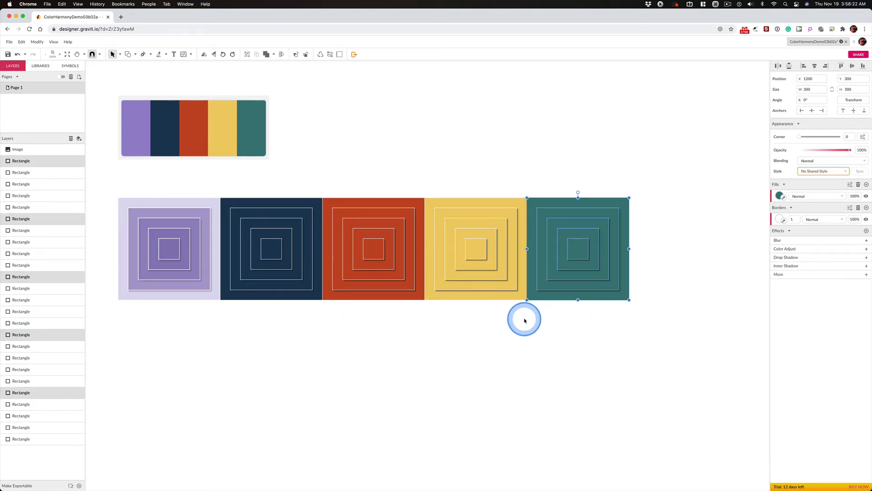
Step: Set the fill opacity of the navy, red, yellow and teal tiles to 30%
left_click_drag(258, 181, 579, 267)
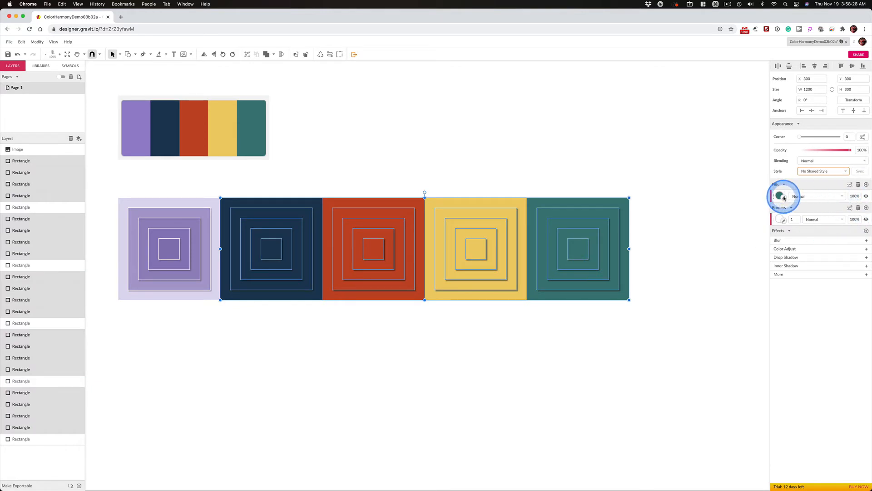
key("ctrl")
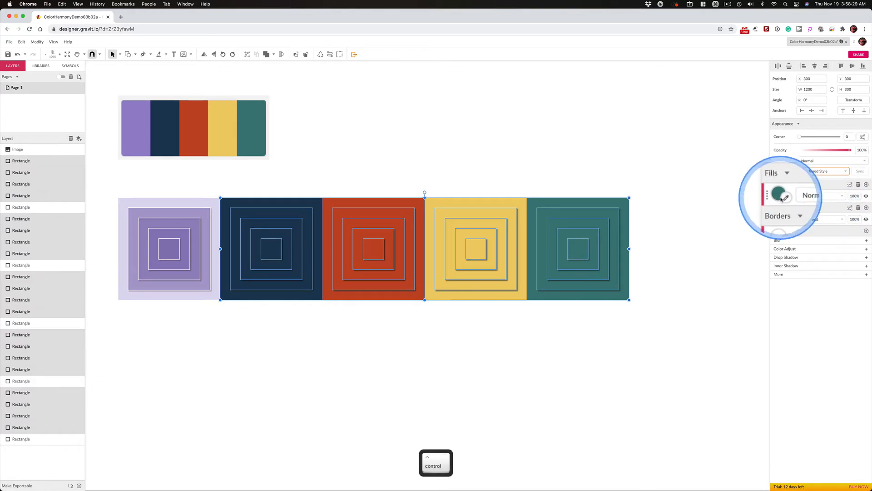
left_click(854, 196)
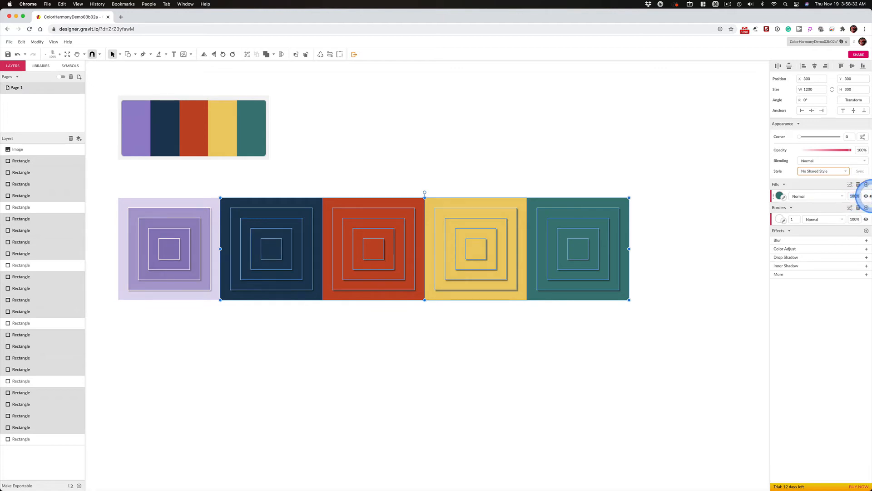
key("Return")
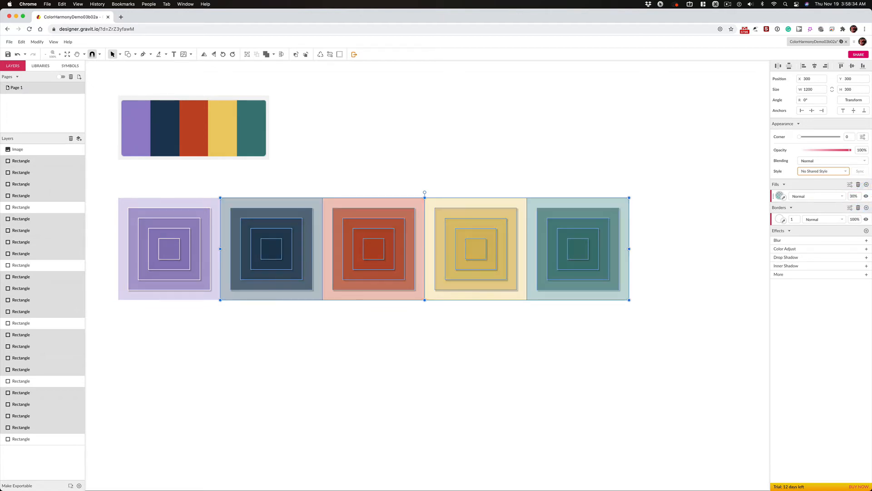
left_click(514, 129)
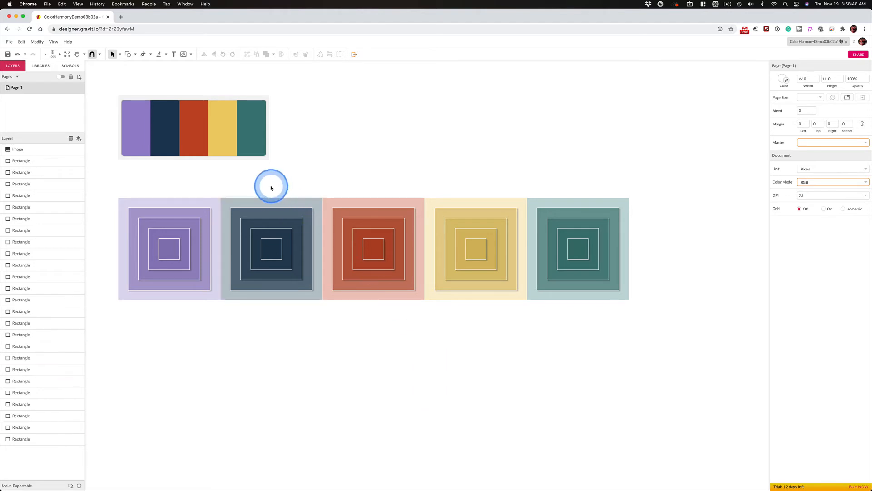
Step: Duplicate the navy, red, yellow and teal tiles into a second row, with the navy copy directly under the purple tile
left_click_drag(275, 189, 595, 268)
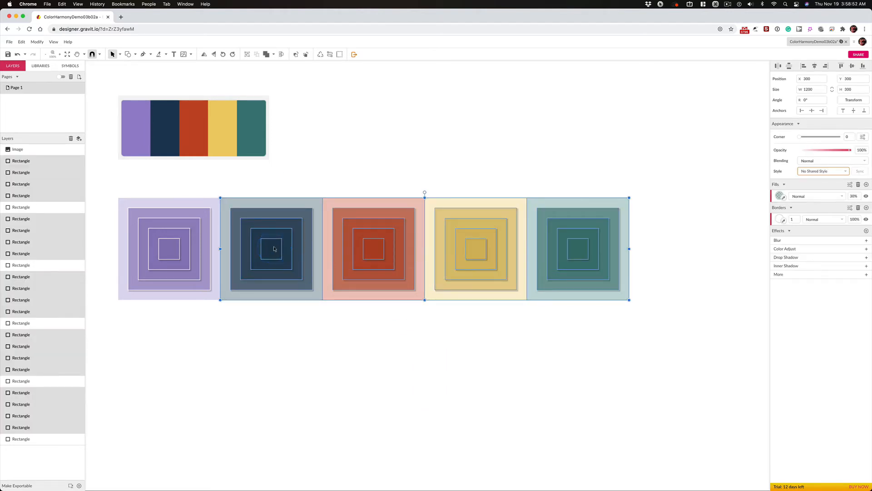
left_click_drag(273, 249, 172, 350)
left_click(219, 425)
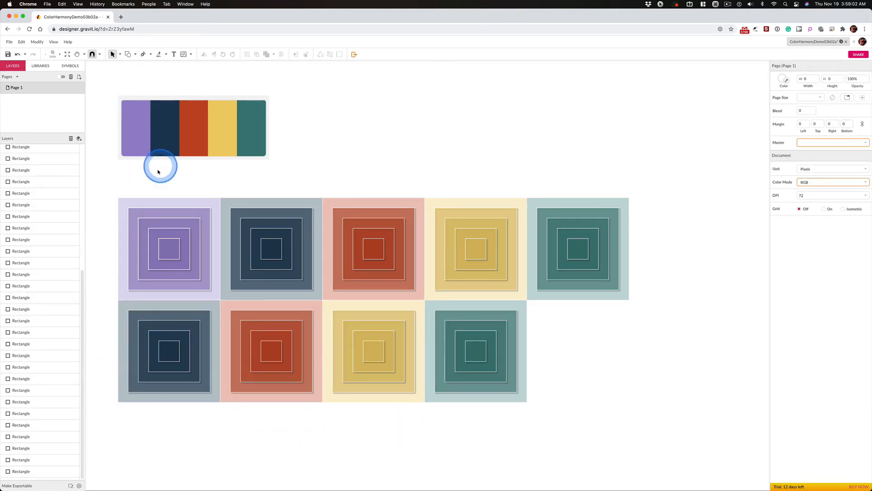
Step: Duplicate the purple tile into the empty last spot of the second row, at X 1200, Y 600
left_click(175, 249)
key("alt")
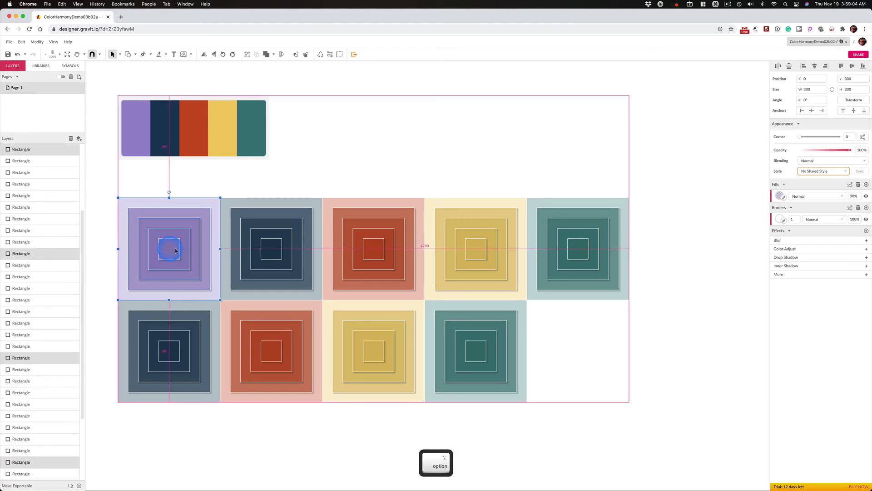
left_click_drag(175, 249, 580, 353)
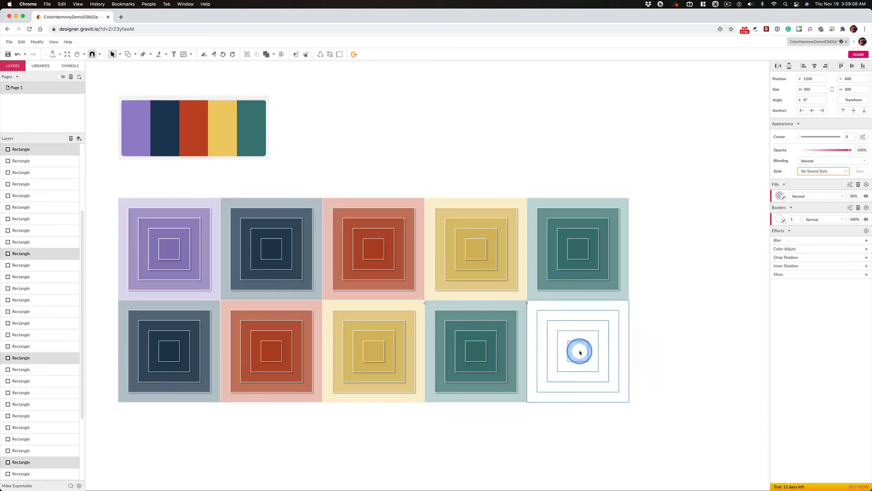
left_click(717, 341)
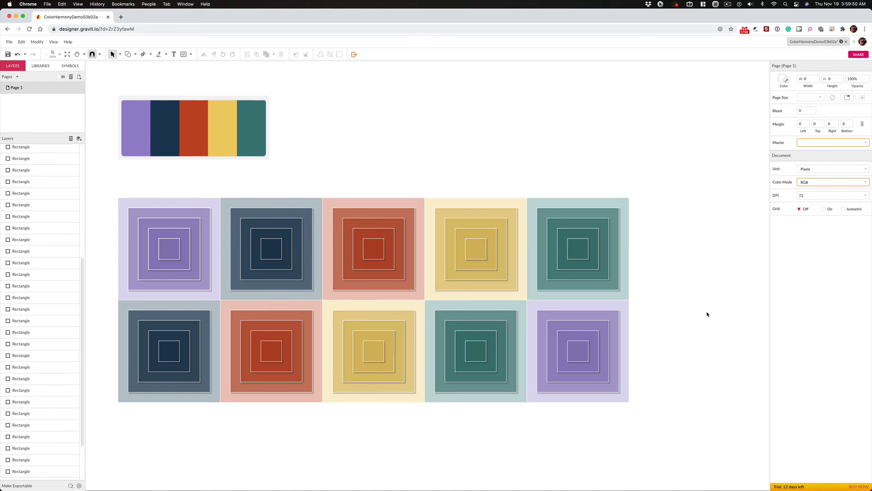
left_click(683, 298)
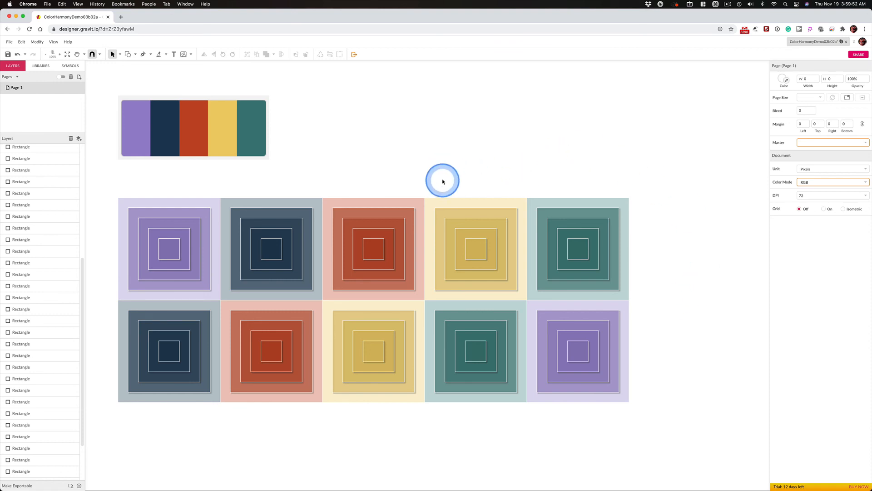
left_click_drag(469, 219, 483, 248)
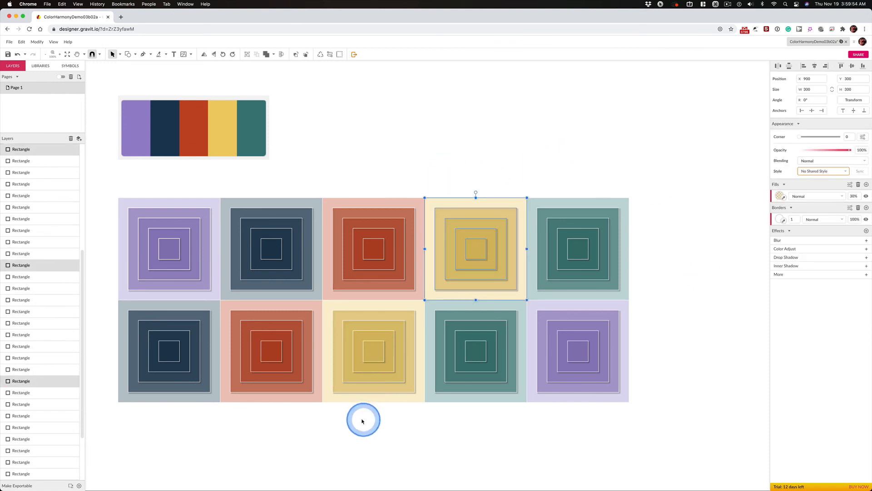
left_click_drag(362, 419, 384, 347)
left_click(473, 459)
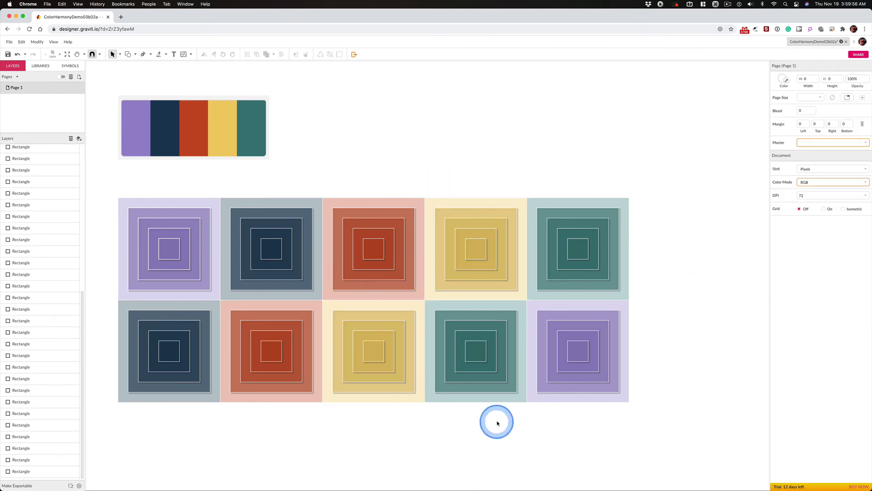